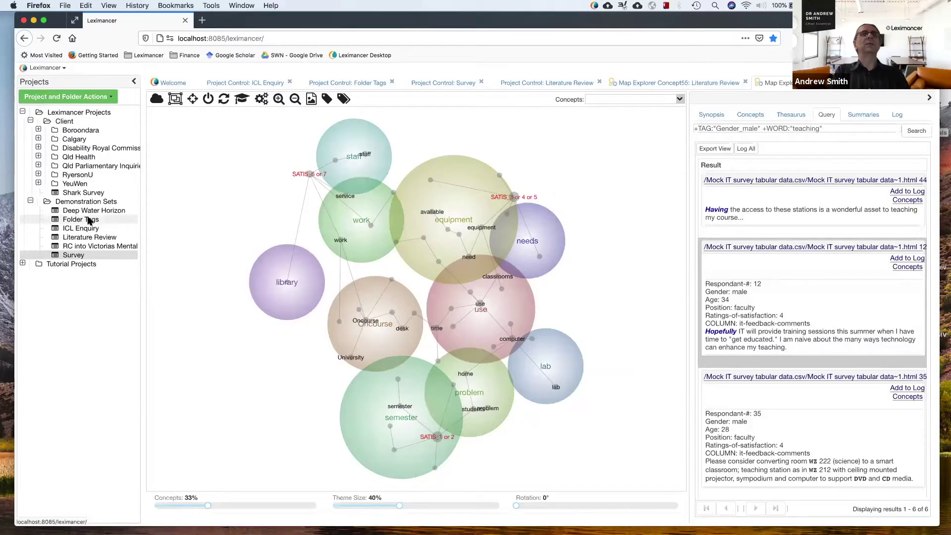
View the Folder Tags concept map, then review its Text Processing Options without changes.
{"action": "left_click", "coordinate": [90, 221]}
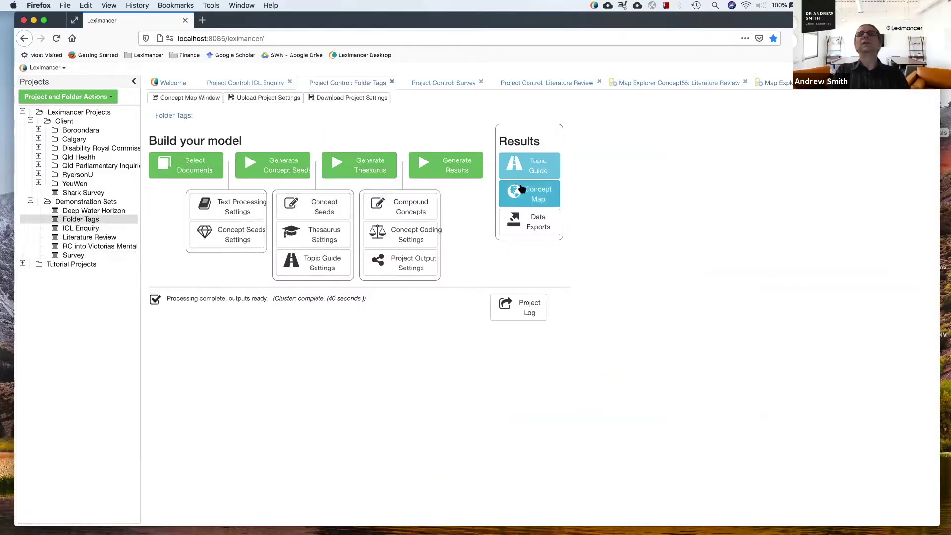
{"action": "left_click", "coordinate": [540, 192]}
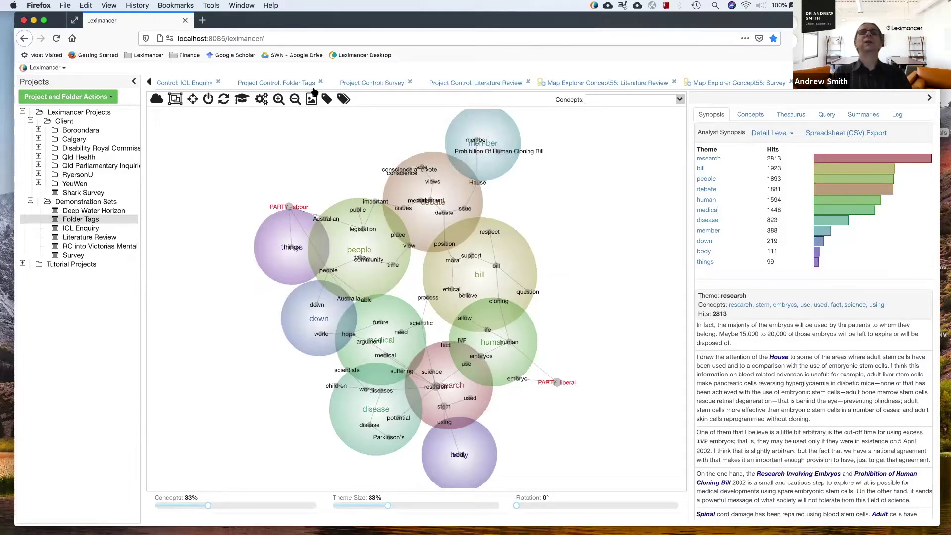
{"action": "left_click", "coordinate": [290, 85]}
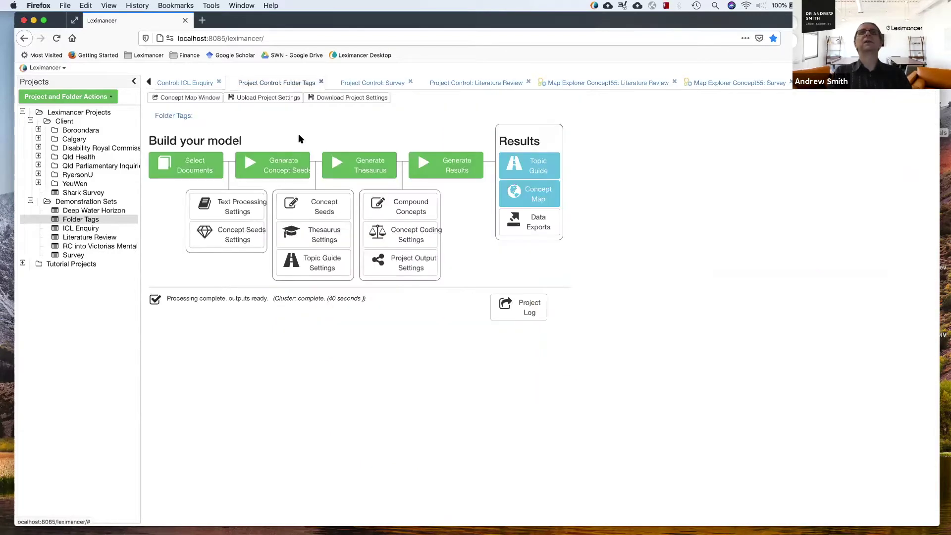
{"action": "left_click", "coordinate": [240, 210]}
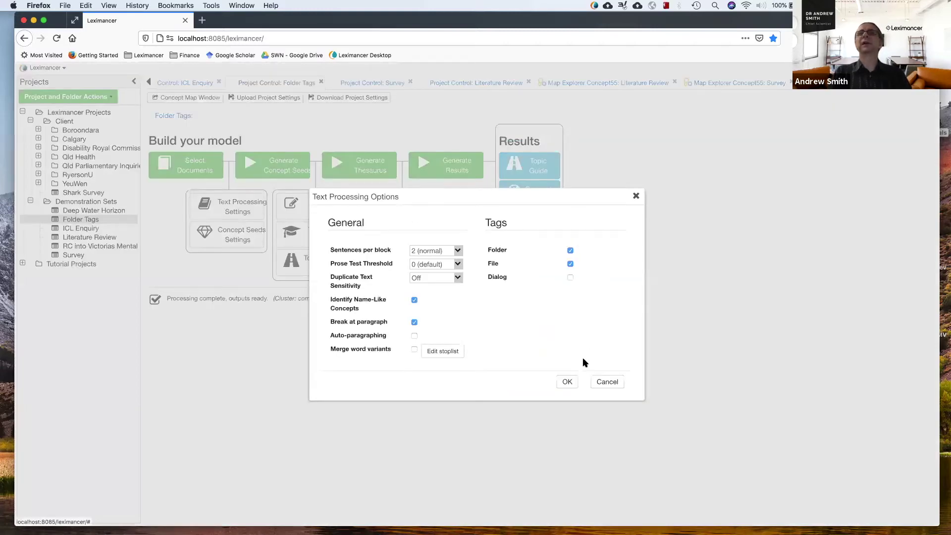
{"action": "left_click", "coordinate": [608, 381]}
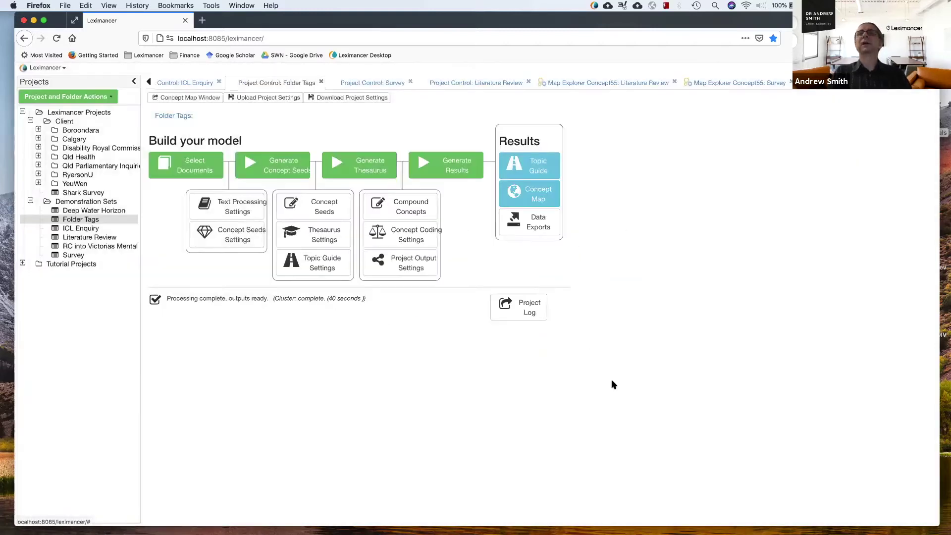
In Select Documents, expand Text Data and stem_cell_data to reveal the indep, labour, liberal and national subfolders.
{"action": "left_click", "coordinate": [174, 174]}
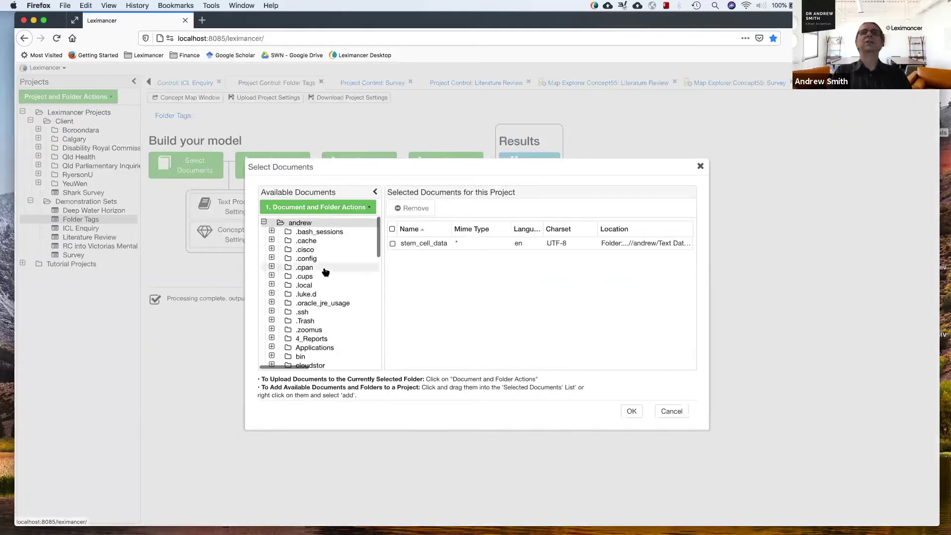
{"action": "scroll", "coordinate": [325, 271], "scroll_direction": "down", "scroll_amount": 5}
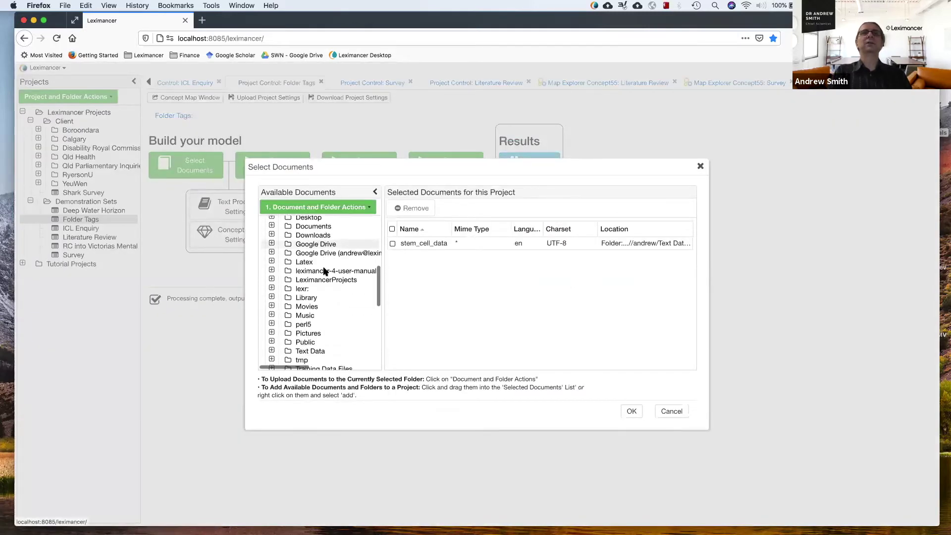
{"action": "scroll", "coordinate": [325, 271], "scroll_direction": "down", "scroll_amount": 3}
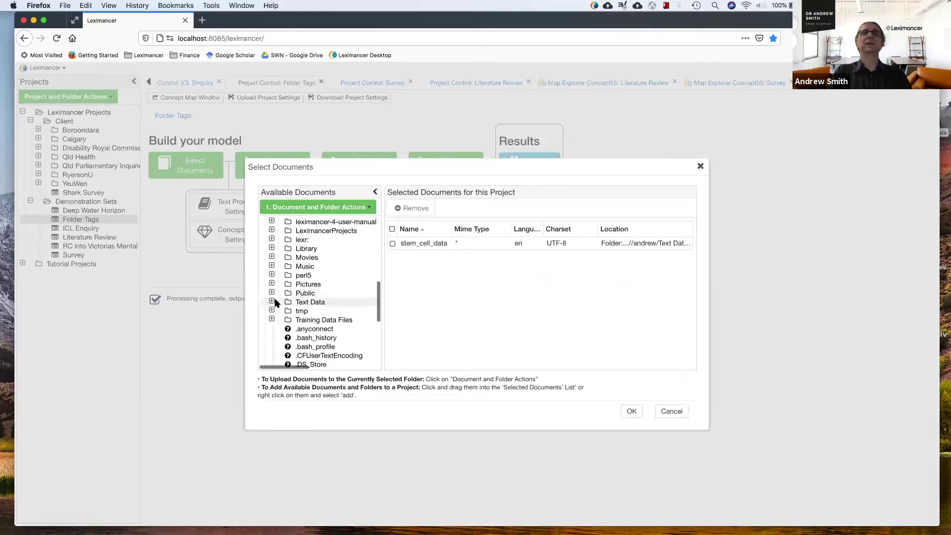
{"action": "left_click", "coordinate": [272, 301]}
{"action": "scroll", "coordinate": [279, 275], "scroll_direction": "down", "scroll_amount": 10}
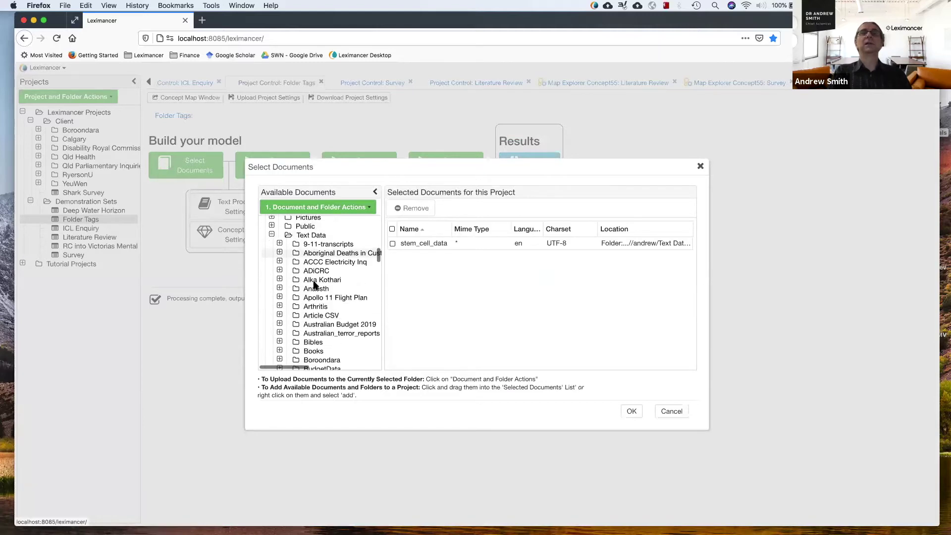
{"action": "left_click", "coordinate": [279, 276]}
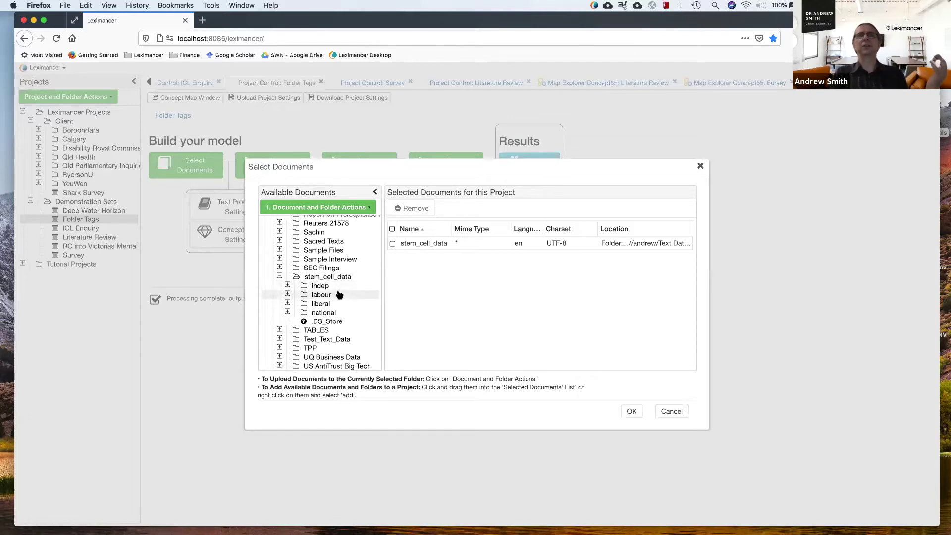
Browse the labour, liberal and national folders' files and select forrest_27aug.html.
{"action": "left_click", "coordinate": [288, 295]}
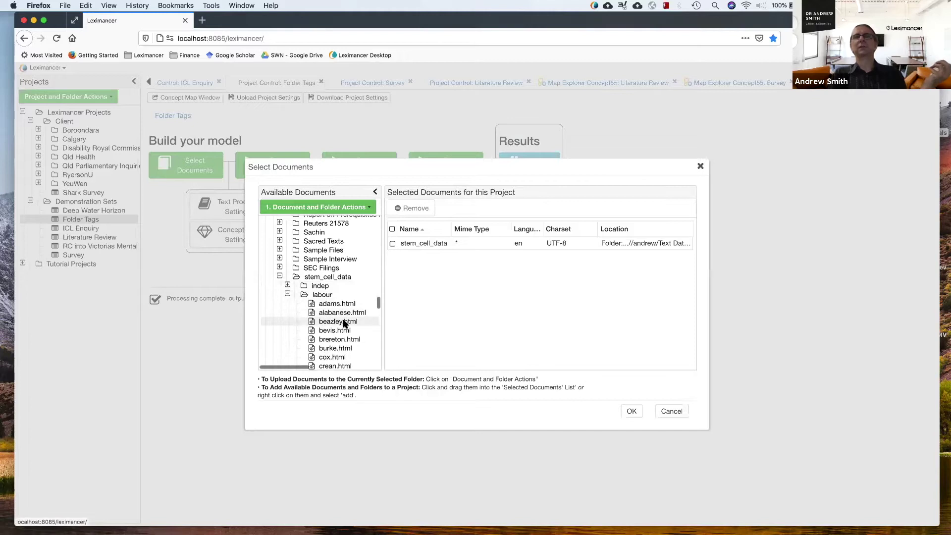
{"action": "left_click", "coordinate": [288, 294]}
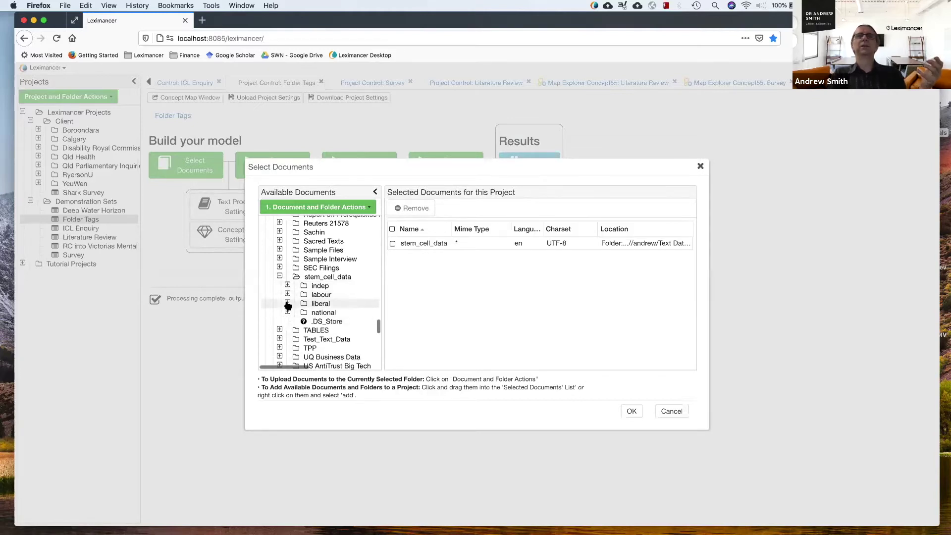
{"action": "left_click", "coordinate": [288, 304]}
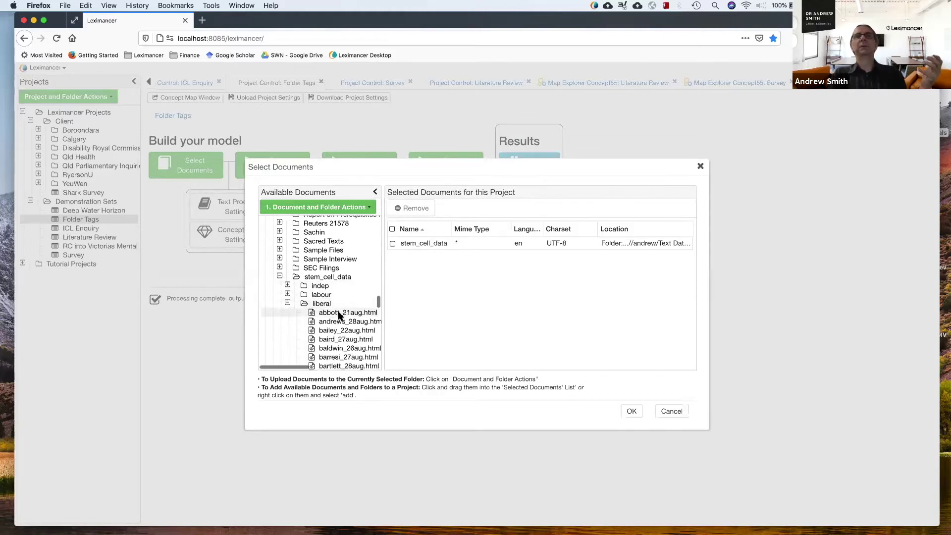
{"action": "left_click", "coordinate": [288, 304]}
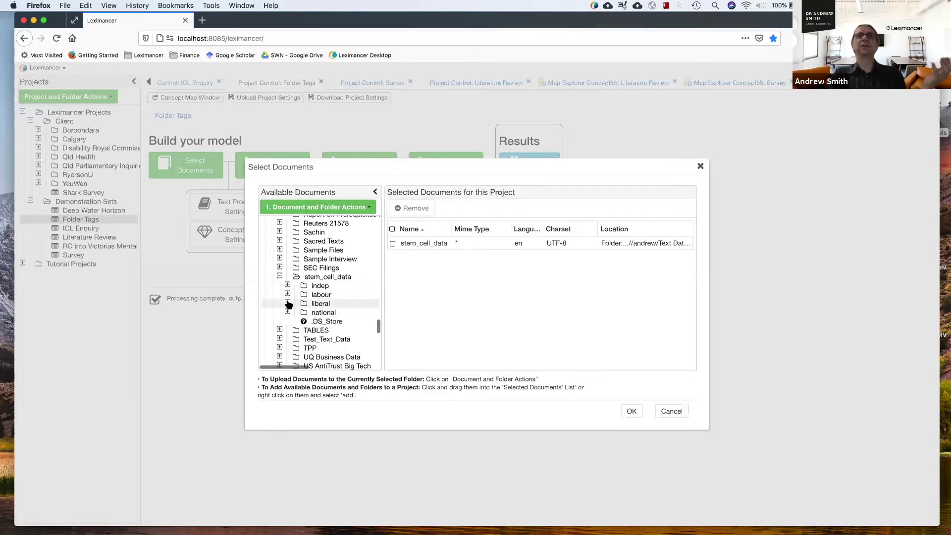
{"action": "left_click", "coordinate": [288, 312]}
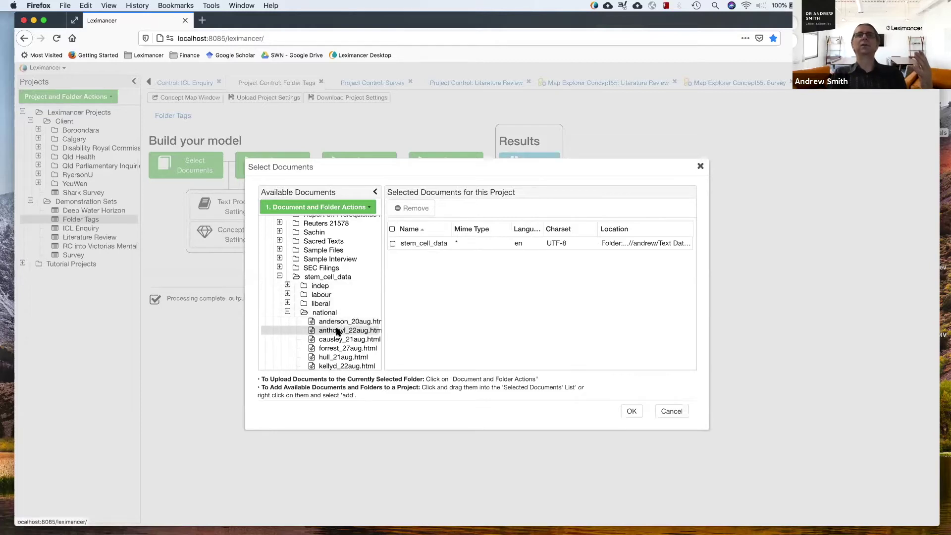
{"action": "left_click", "coordinate": [342, 348]}
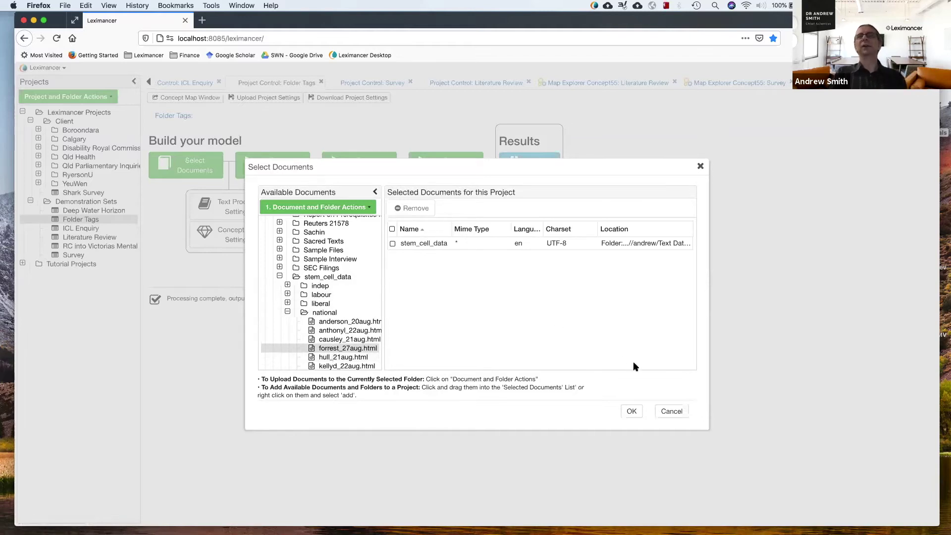
Leave document selection, confirm the Folder tag setting unchanged, and display the Folder Tags concept map.
{"action": "left_click", "coordinate": [673, 409]}
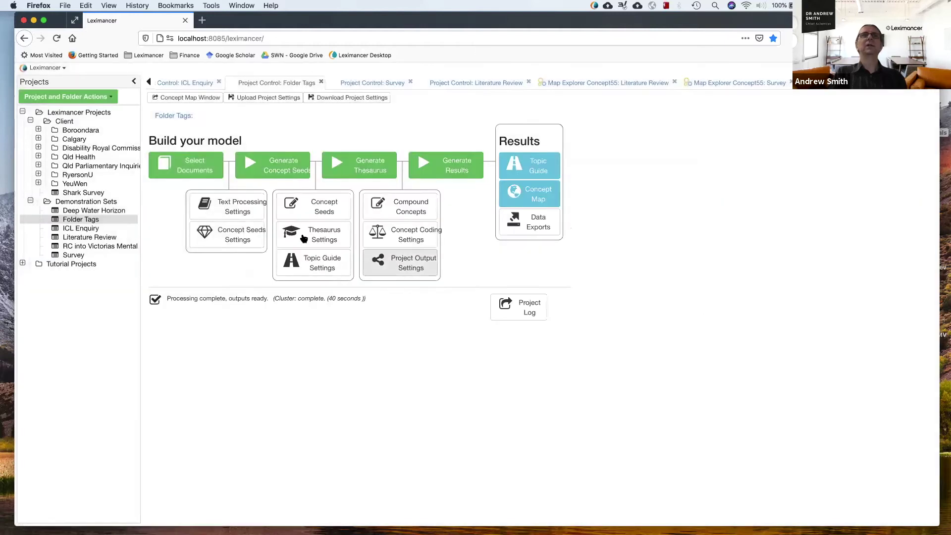
{"action": "left_click", "coordinate": [246, 207]}
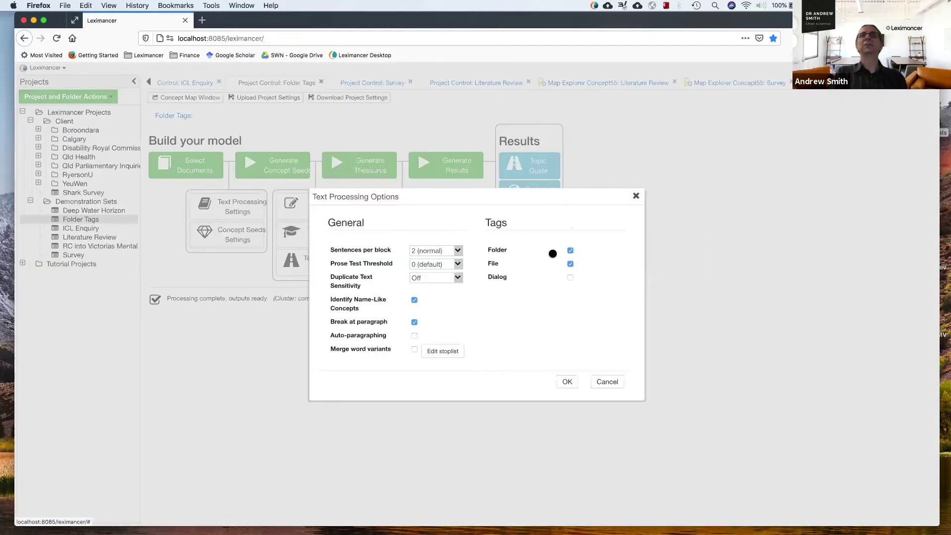
{"action": "mouse_move", "coordinate": [570, 258]}
{"action": "left_click", "coordinate": [605, 381]}
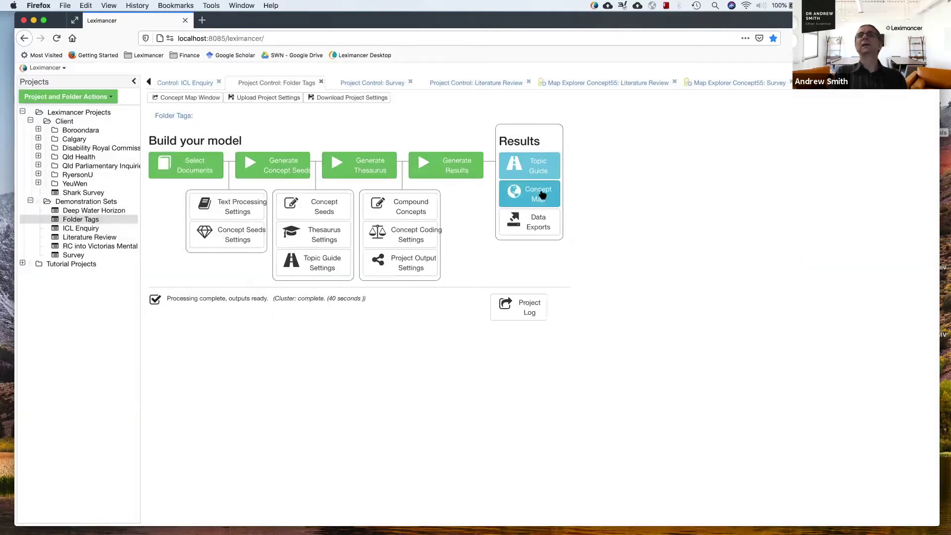
{"action": "left_click", "coordinate": [542, 194]}
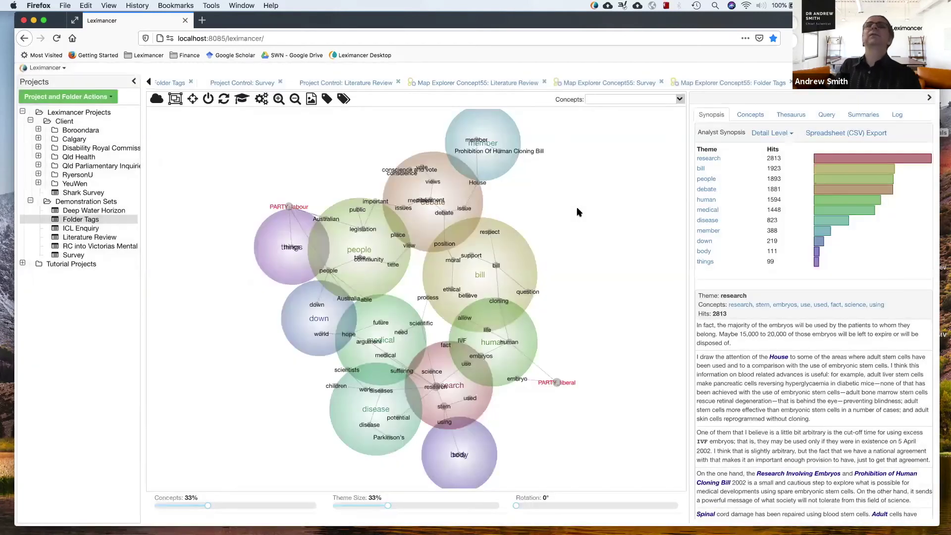
{"action": "left_click", "coordinate": [289, 208]}
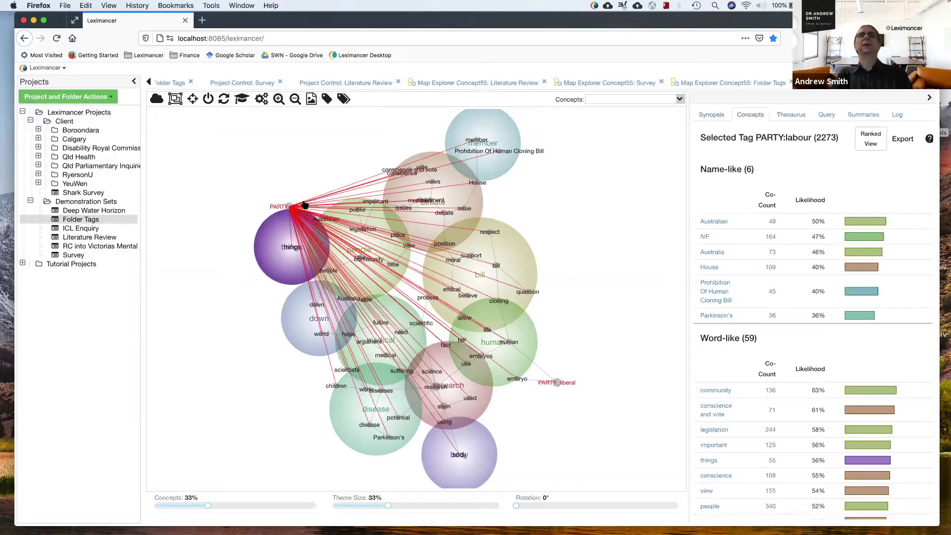
{"action": "left_click", "coordinate": [236, 287]}
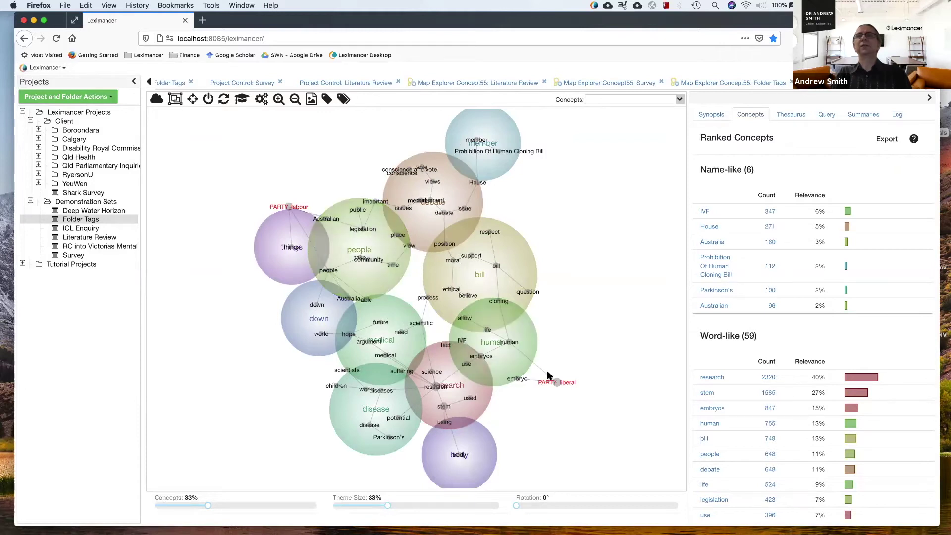
{"action": "left_click", "coordinate": [563, 385]}
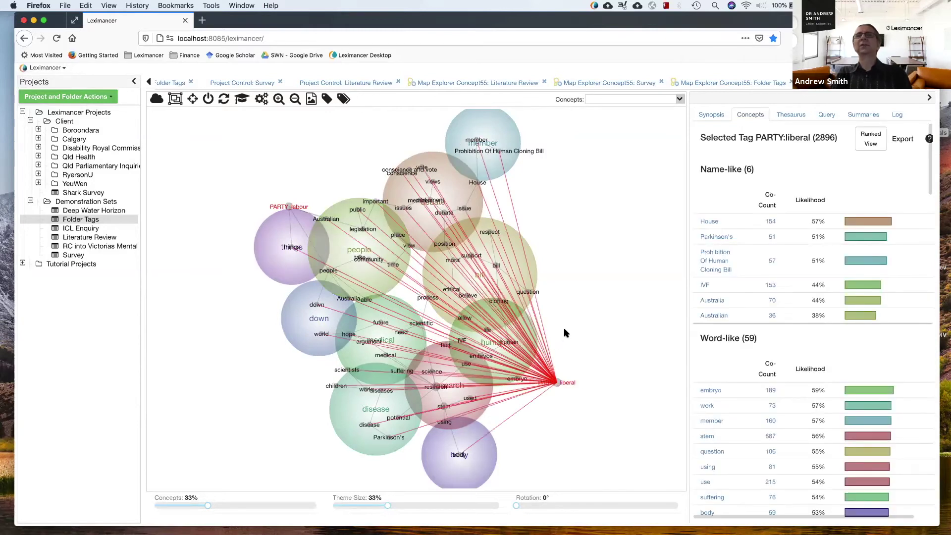
{"action": "left_click", "coordinate": [529, 334]}
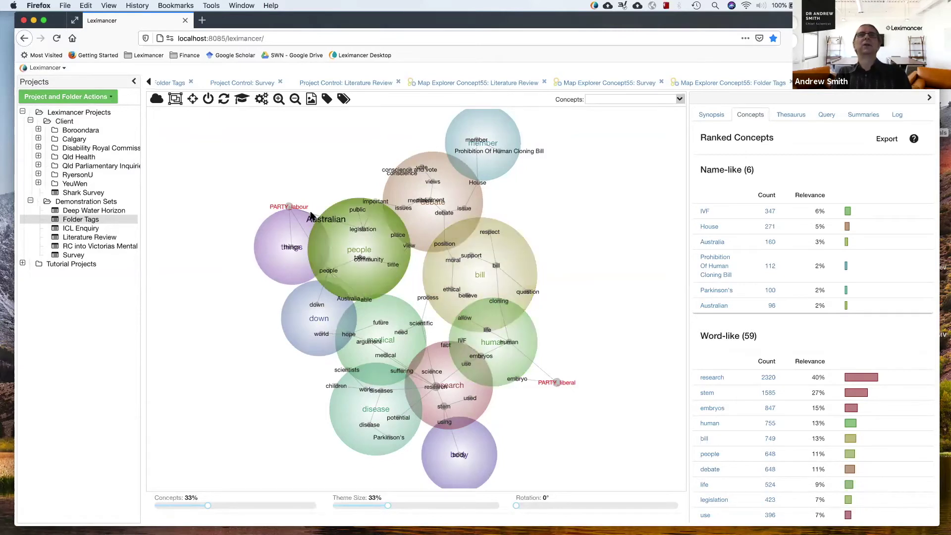
{"action": "left_click", "coordinate": [291, 209]}
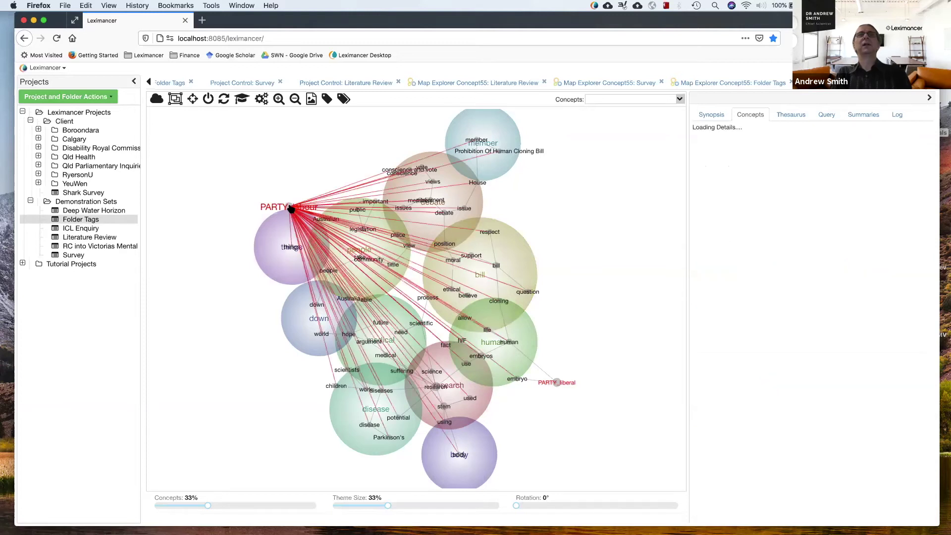
{"action": "left_click", "coordinate": [306, 177]}
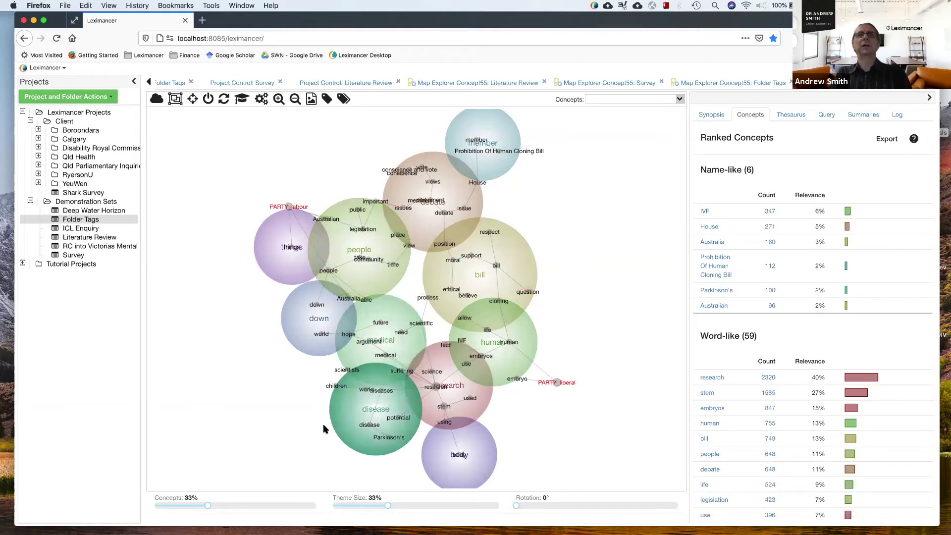
Drag the Concepts slider from 33% to 100% to reveal all concepts.
{"action": "left_click_drag", "start_coordinate": [208, 505], "coordinate": [317, 505]}
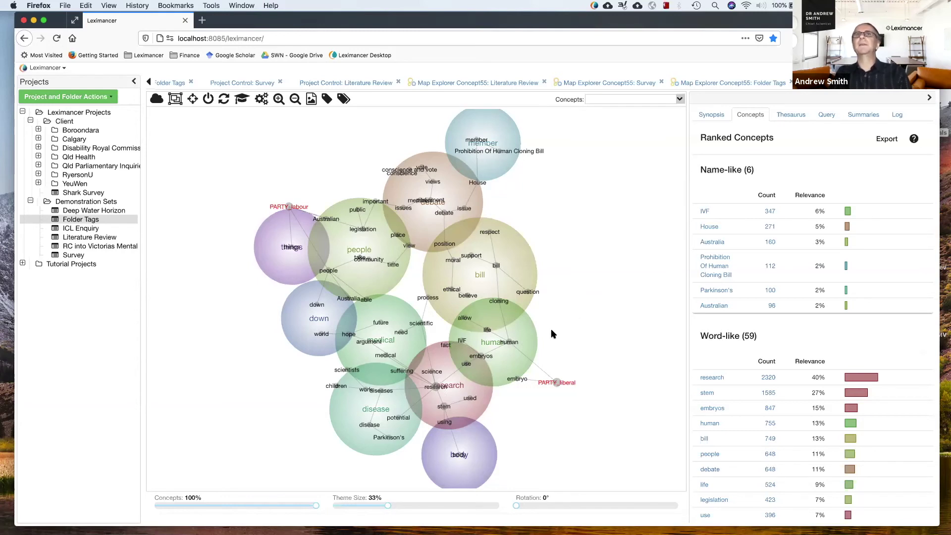
Select PARTY_liberal and query its 106 co-occurrences with the word 'question'.
{"action": "left_click", "coordinate": [559, 385]}
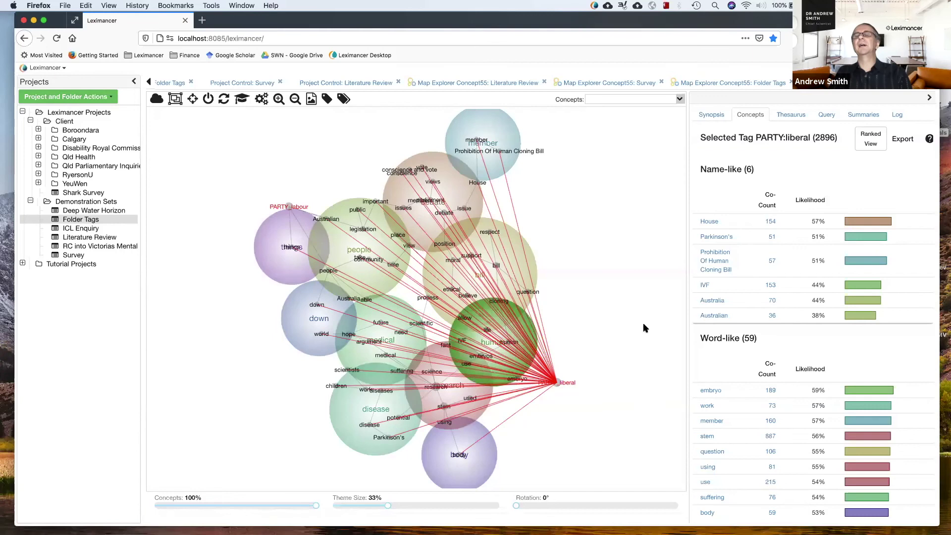
{"action": "scroll", "coordinate": [731, 395], "scroll_direction": "down", "scroll_amount": 3}
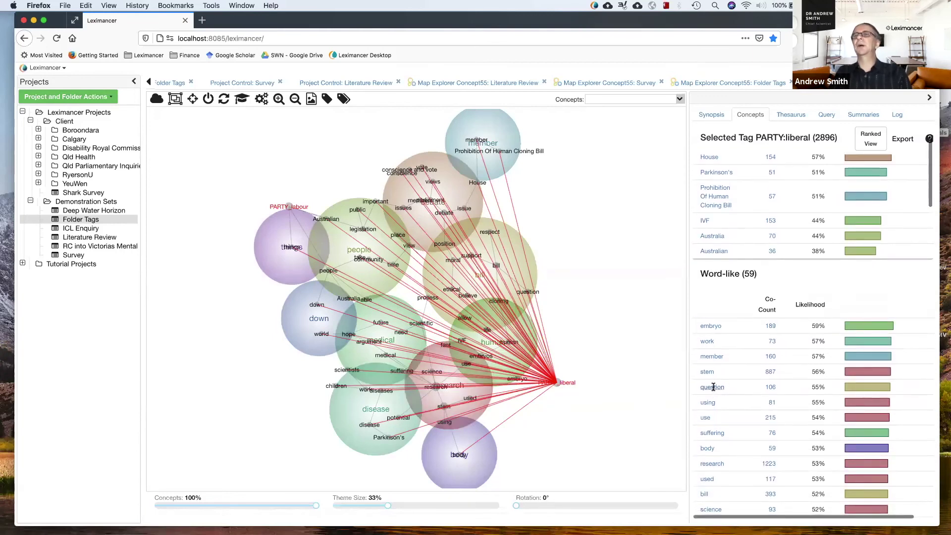
{"action": "scroll", "coordinate": [714, 387], "scroll_direction": "down", "scroll_amount": 1}
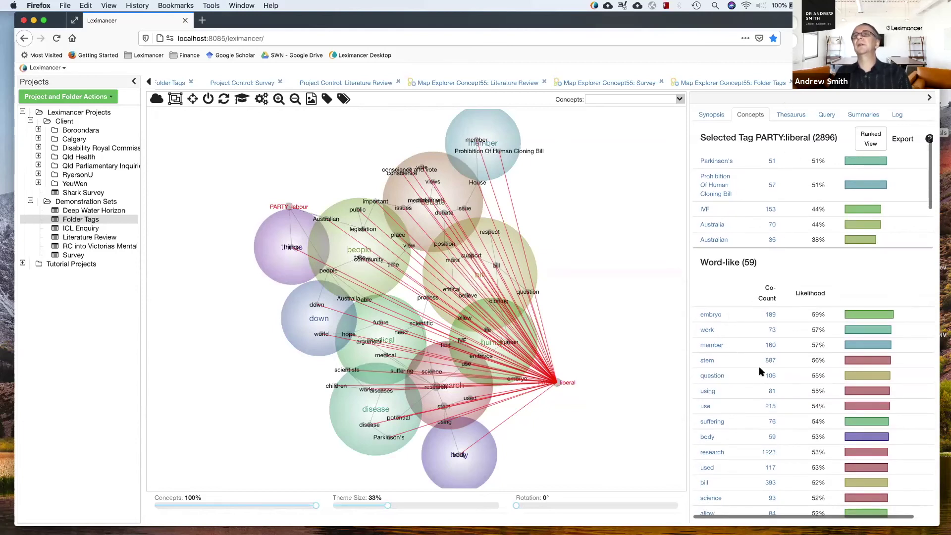
{"action": "left_click", "coordinate": [771, 375]}
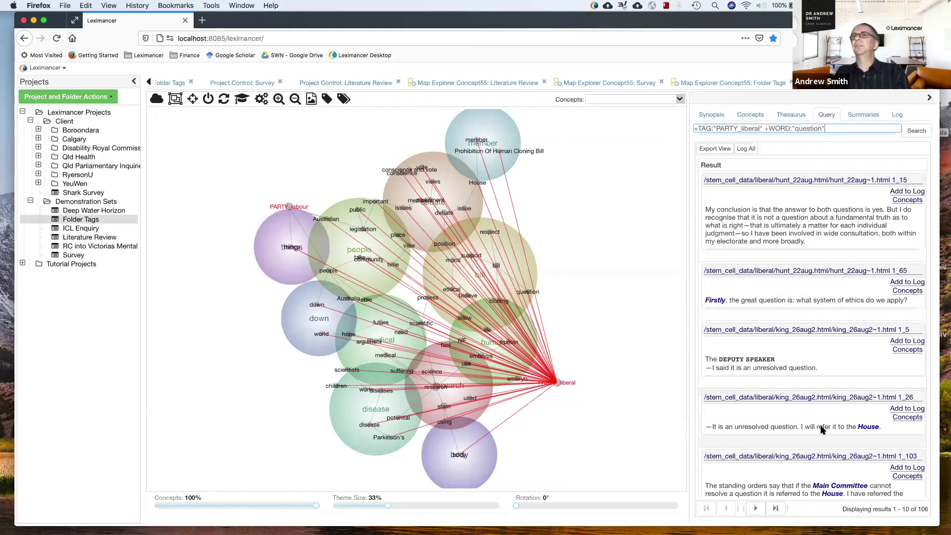
Scroll through the 106 query results, then deselect PARTY_liberal by clicking empty map space.
{"action": "scroll", "coordinate": [821, 429], "scroll_direction": "down", "scroll_amount": 3}
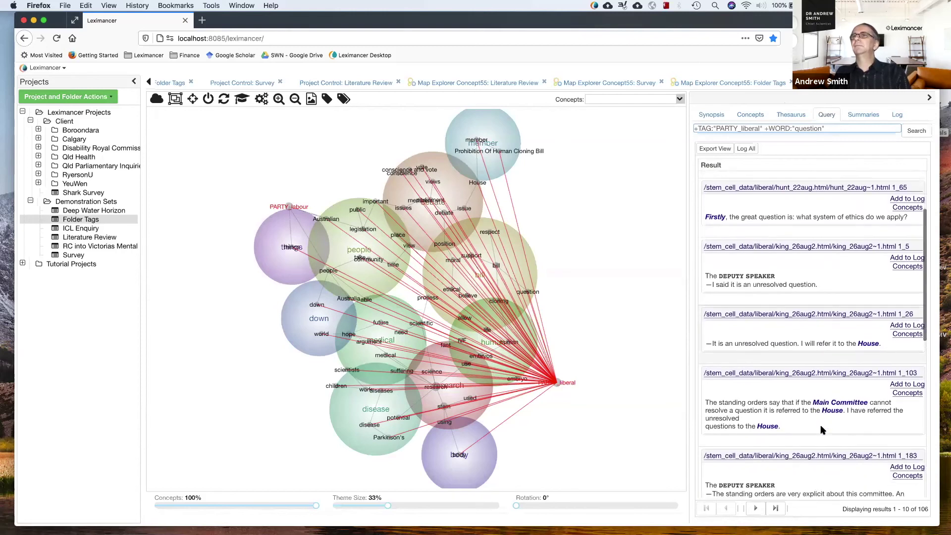
{"action": "scroll", "coordinate": [821, 429], "scroll_direction": "down", "scroll_amount": 2}
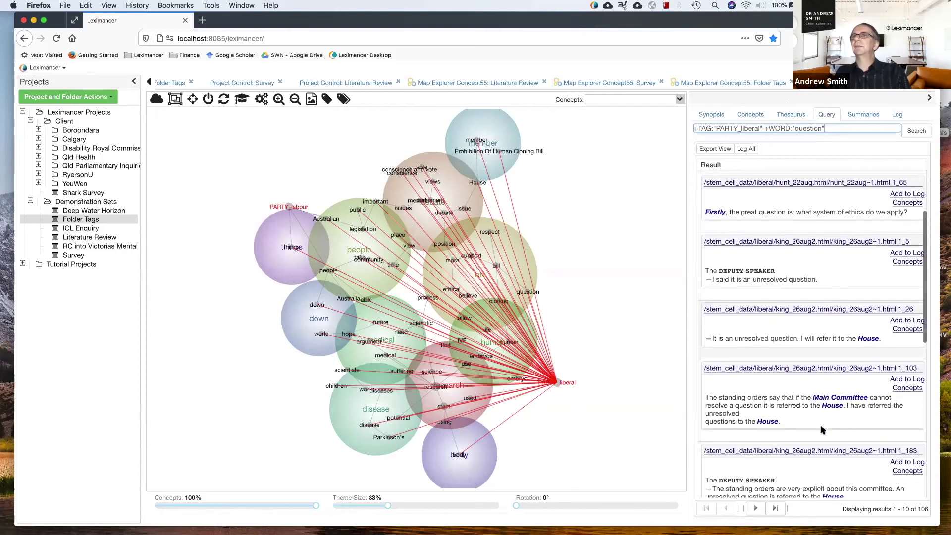
{"action": "left_click", "coordinate": [563, 330]}
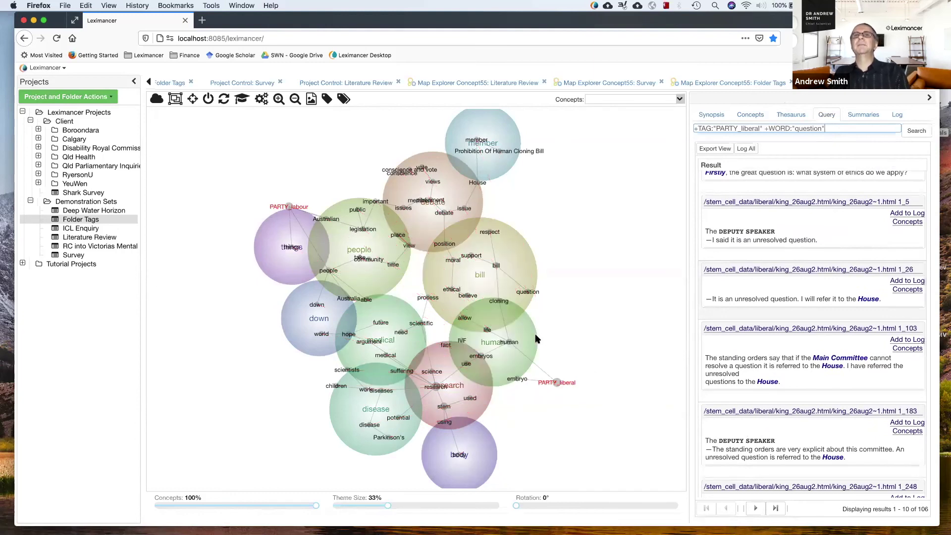